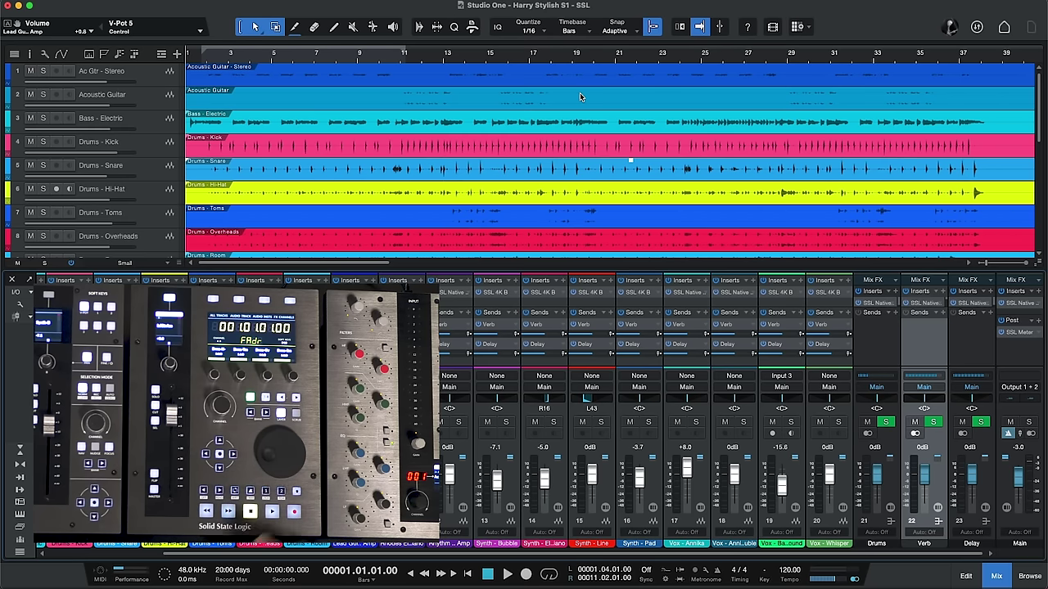
key(F7)
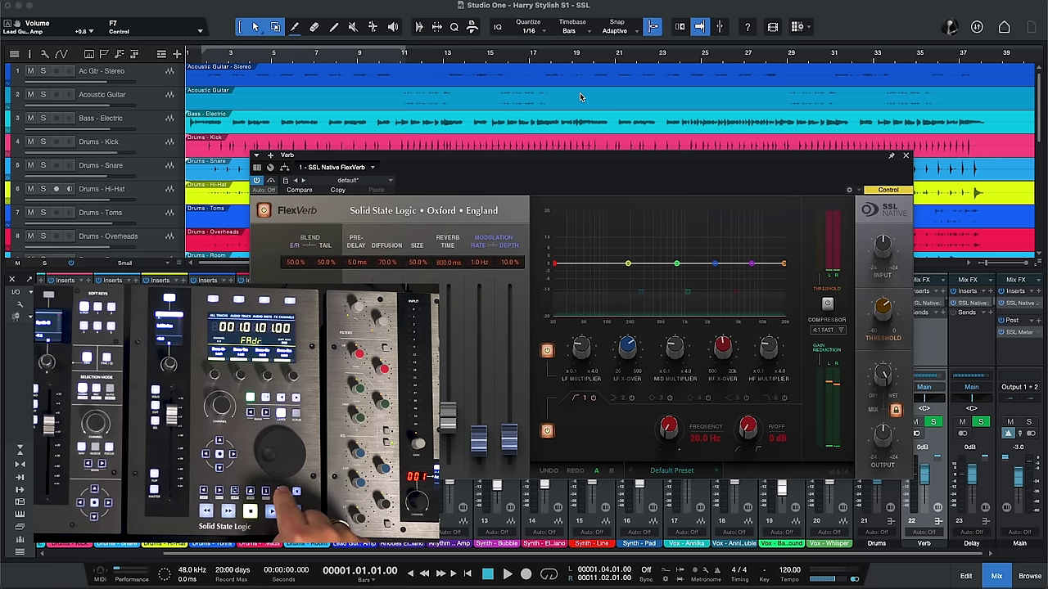
key(F7)
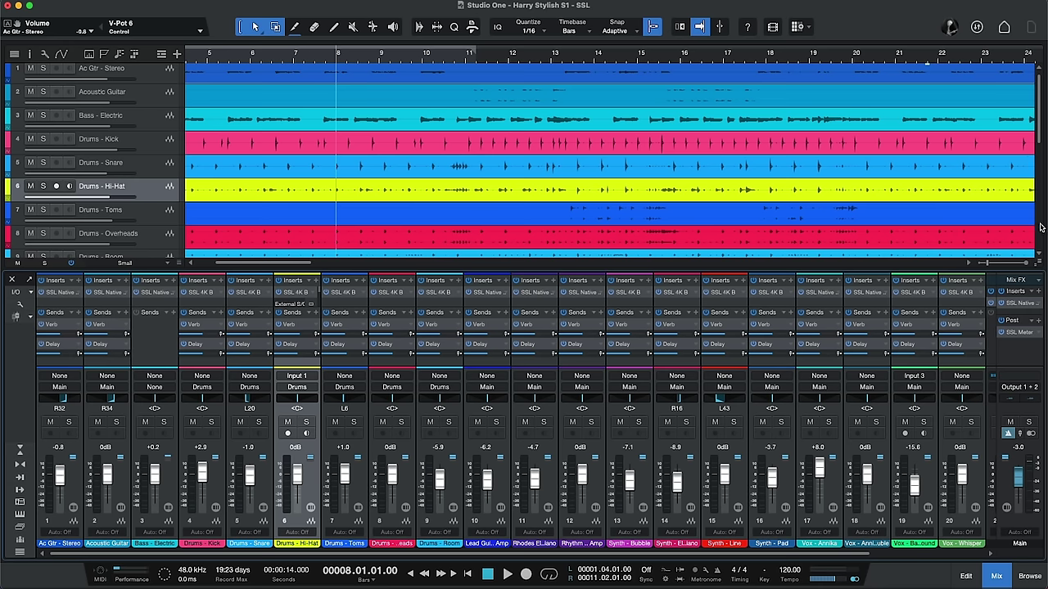
Open the SSL Meter plug-in on Studio One's Main (Output 1+2) channel.
click(1020, 334)
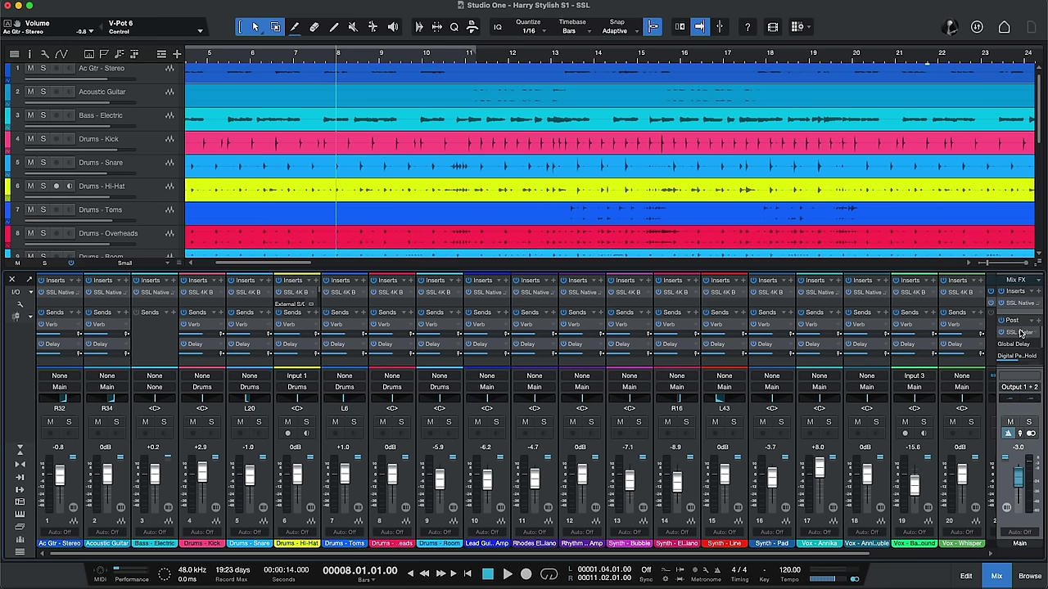
click(1020, 333)
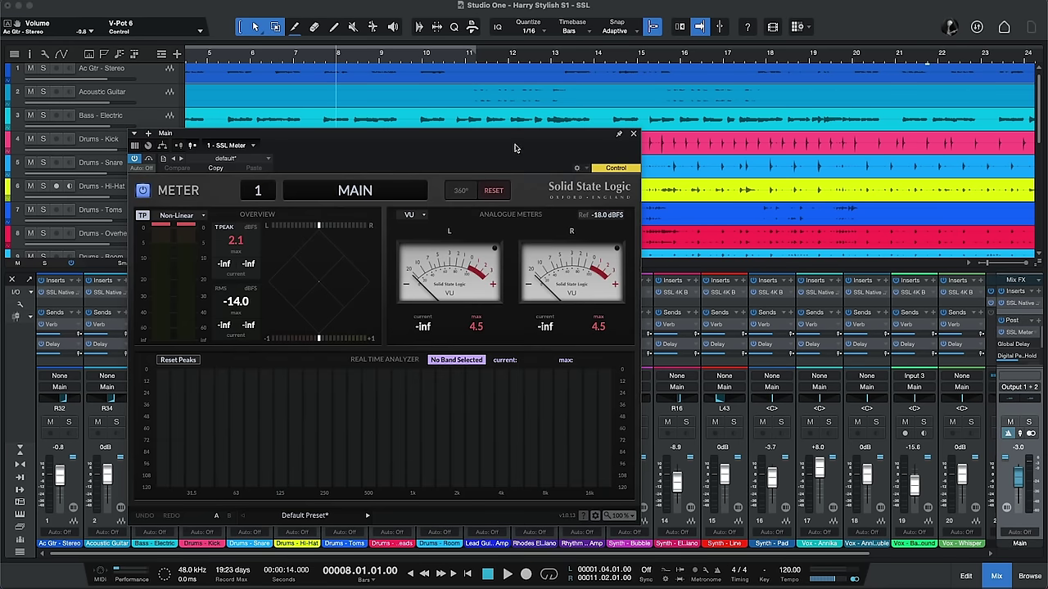
drag(514, 147, 593, 115)
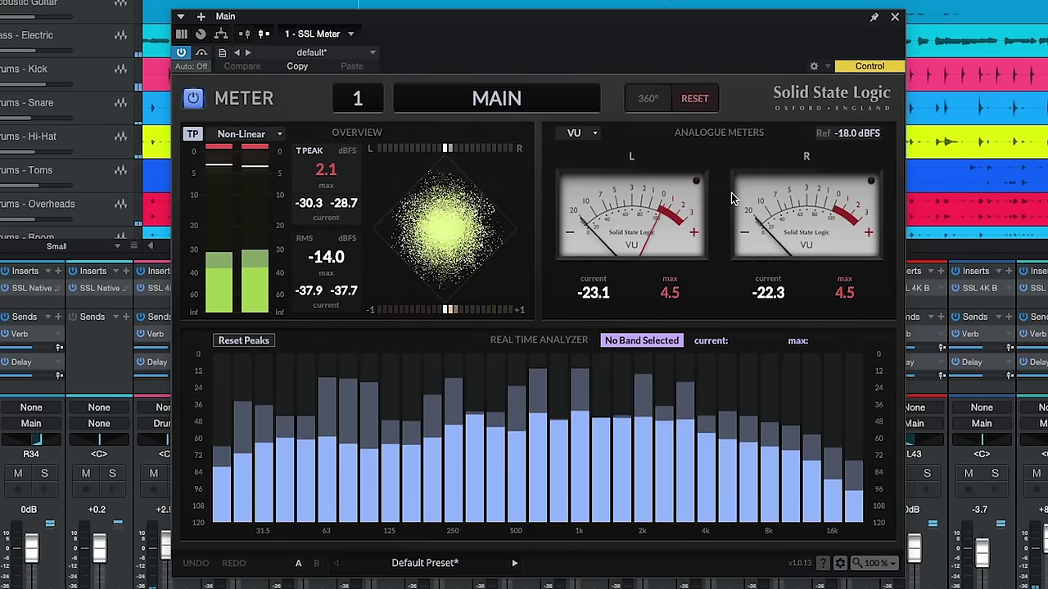
click(579, 442)
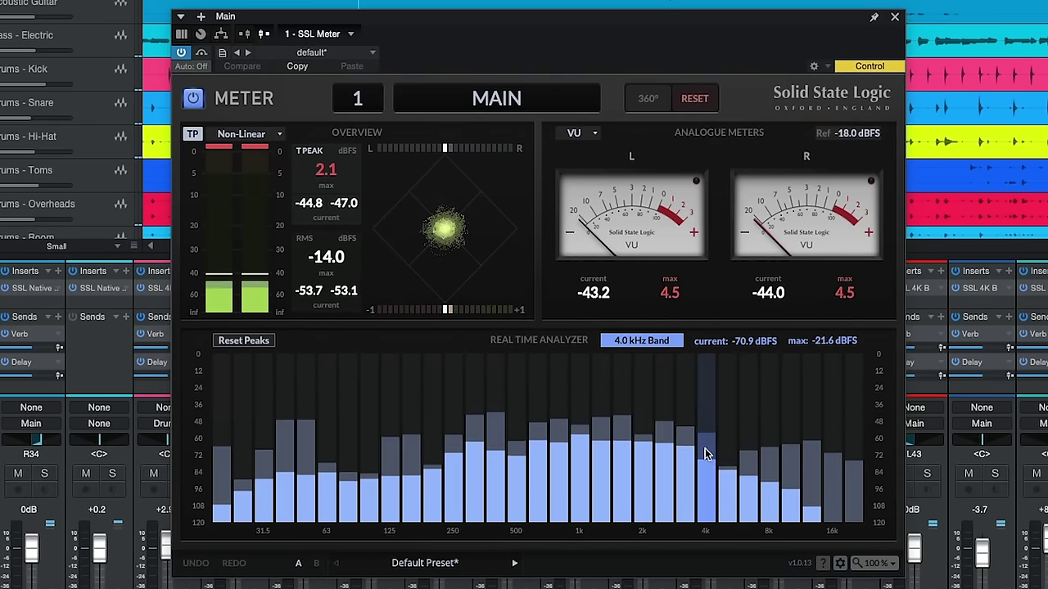
click(641, 340)
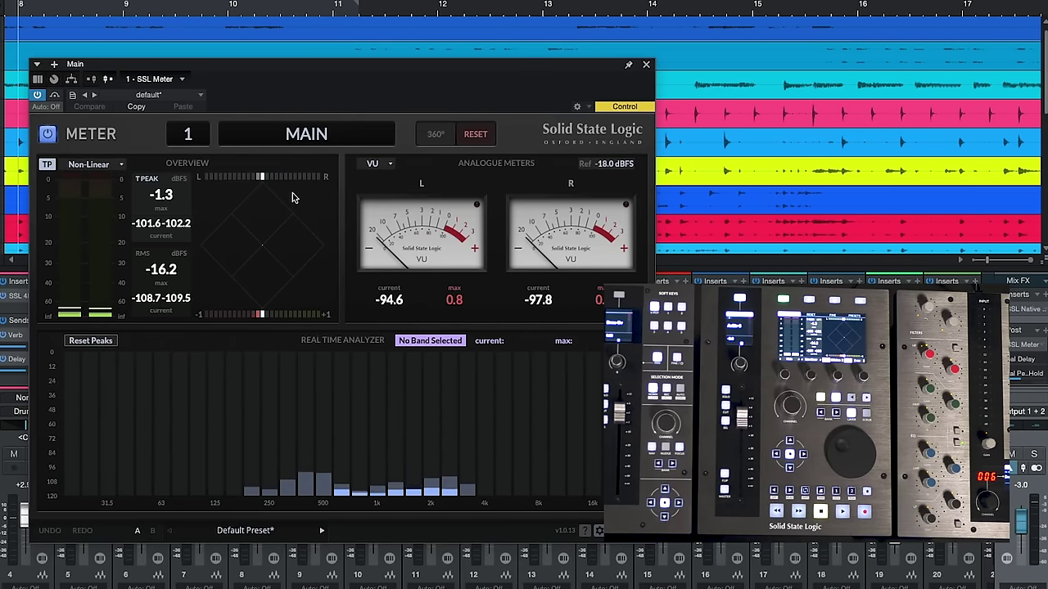
Close the SSL Meter plug-in window to return to the mixer.
click(648, 64)
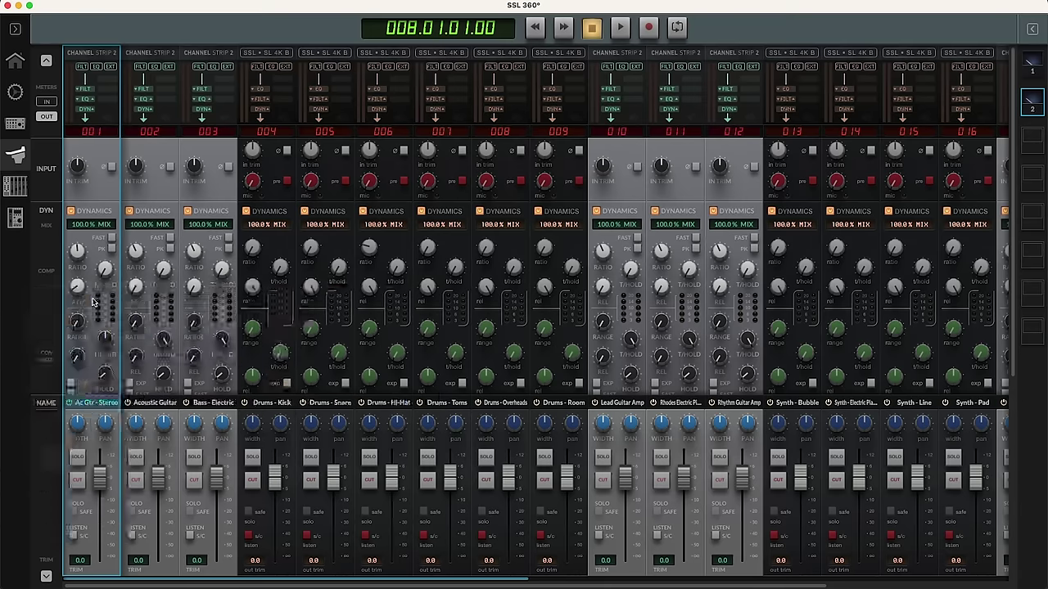
Bring the EXP/GATE and EQ rows into view, then solo channel 001 Ac Gtr - Stereo.
scroll(92, 303, down, 3)
scroll(92, 302, down, 5)
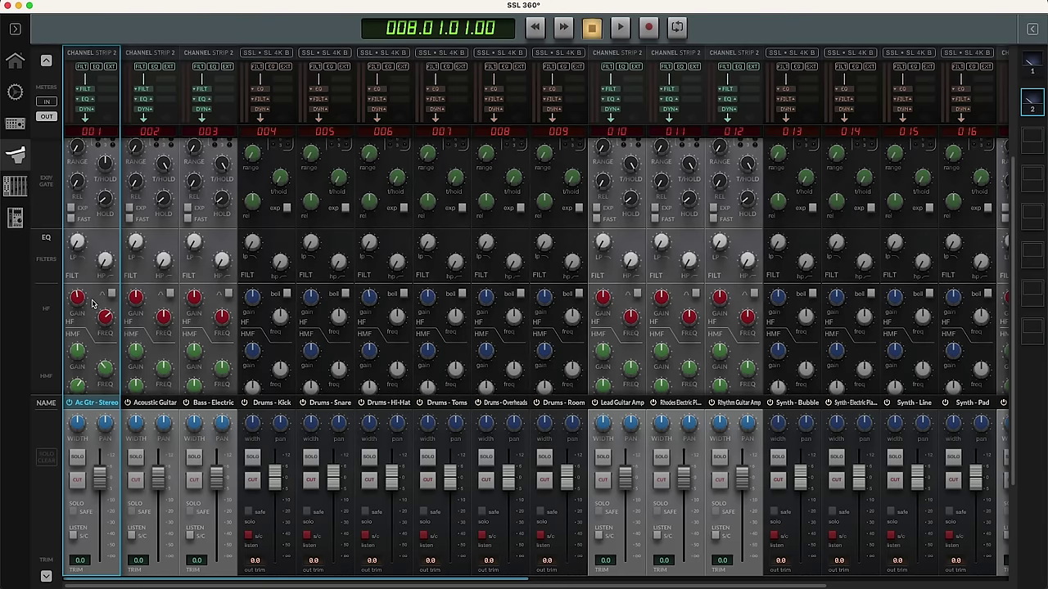
scroll(92, 303, up, 5)
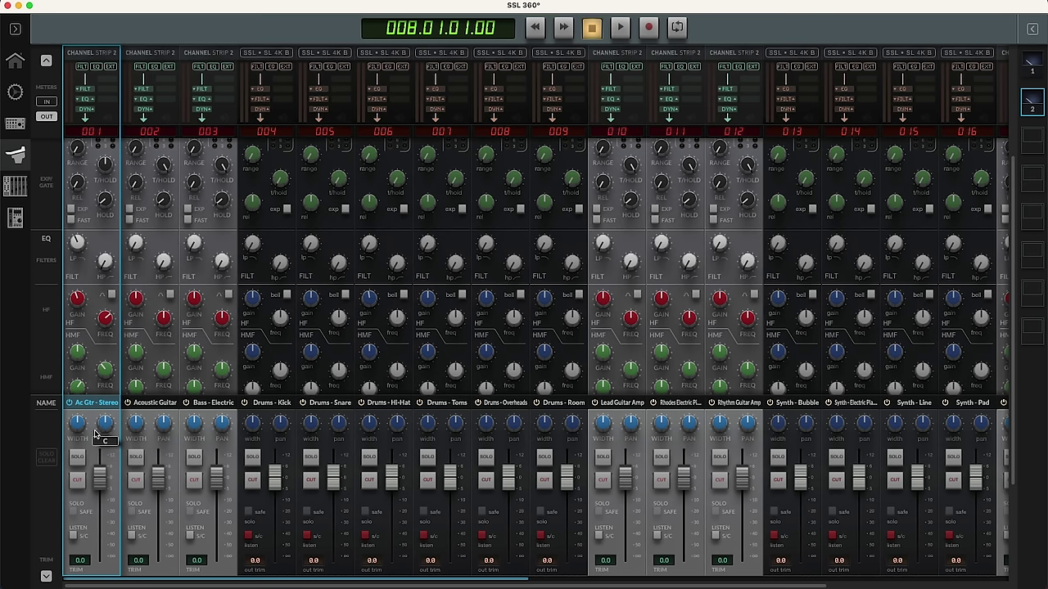
click(77, 459)
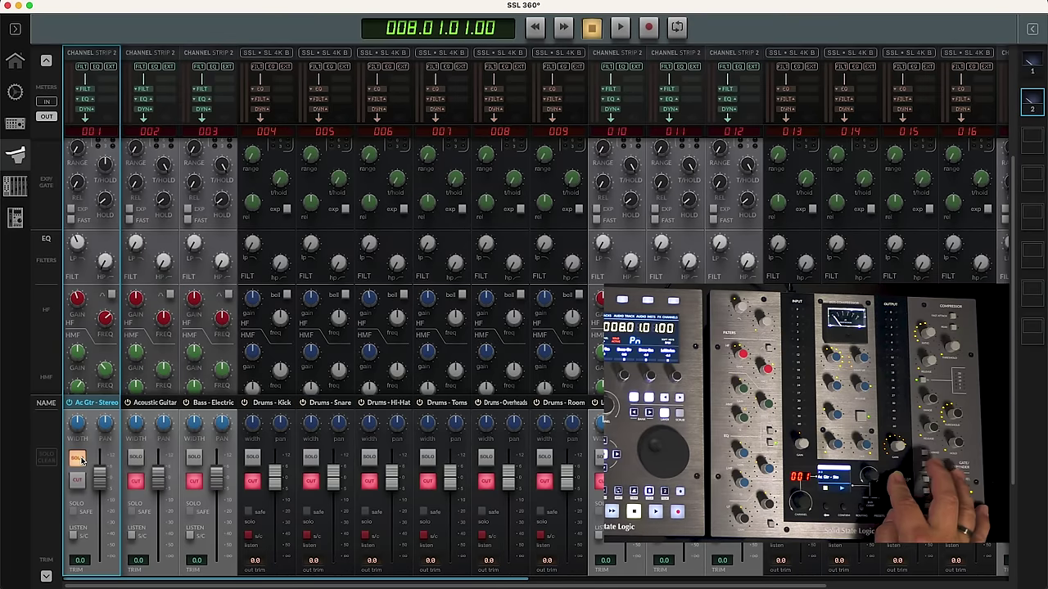
click(81, 455)
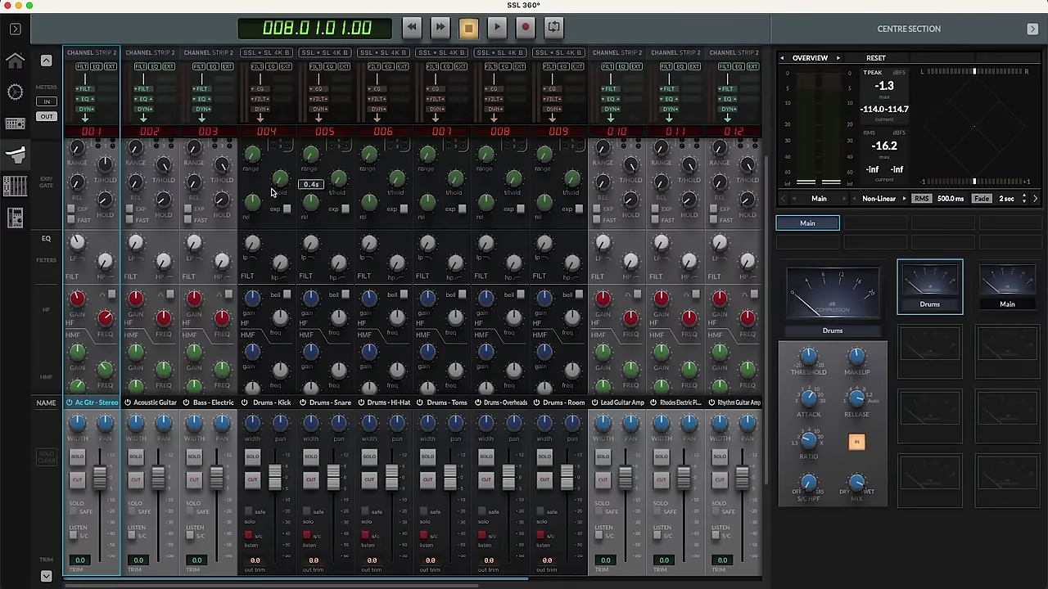
Switch SSL 360 to the SSL12 Mixer page.
click(21, 122)
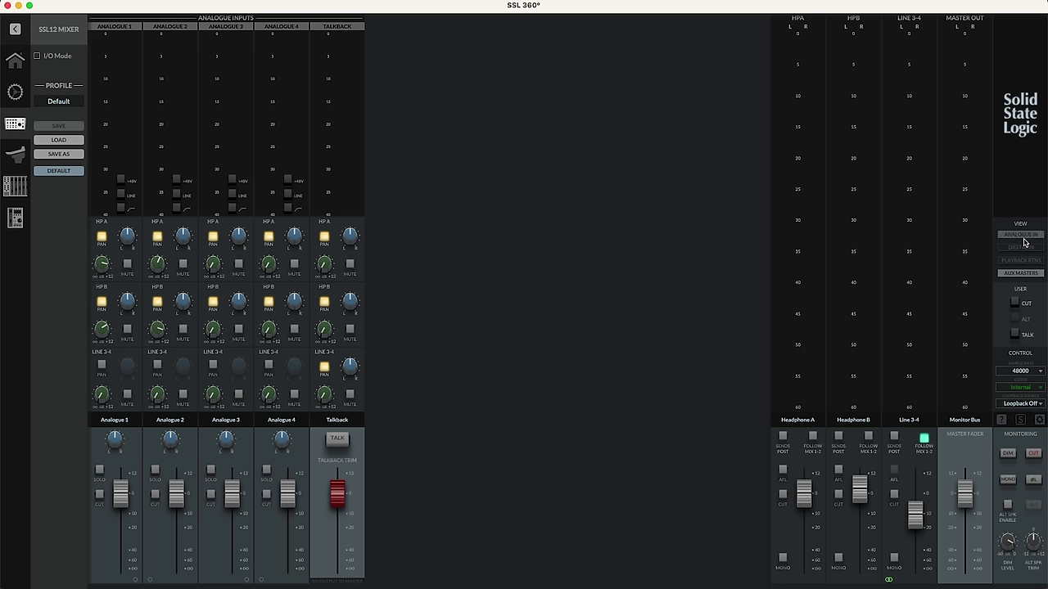
Show the UF8 controller page with Layer 1 on DAW 1 (Studio One).
mouse_move(1028, 537)
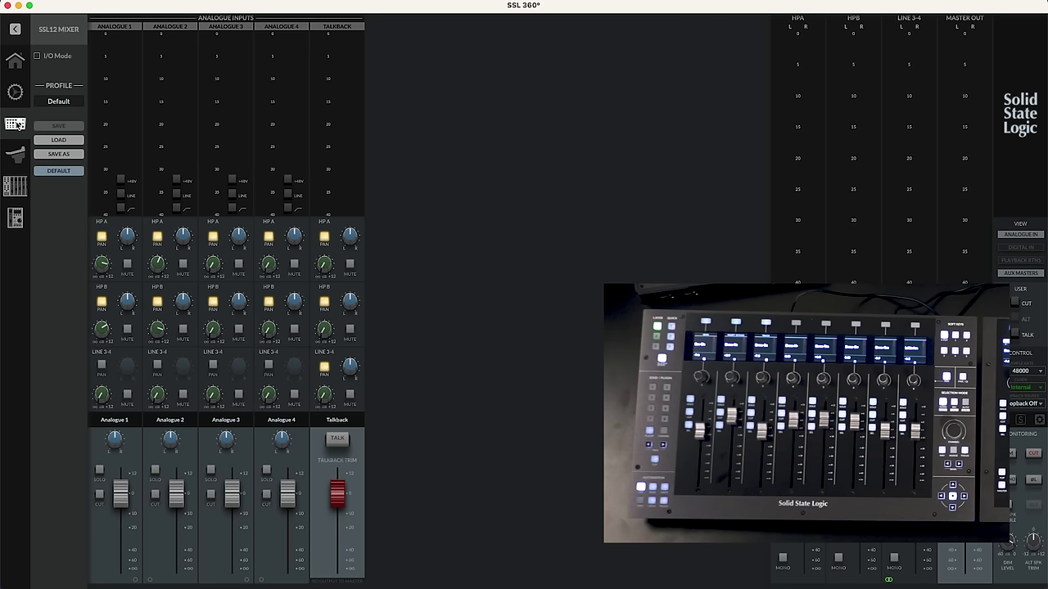
click(13, 186)
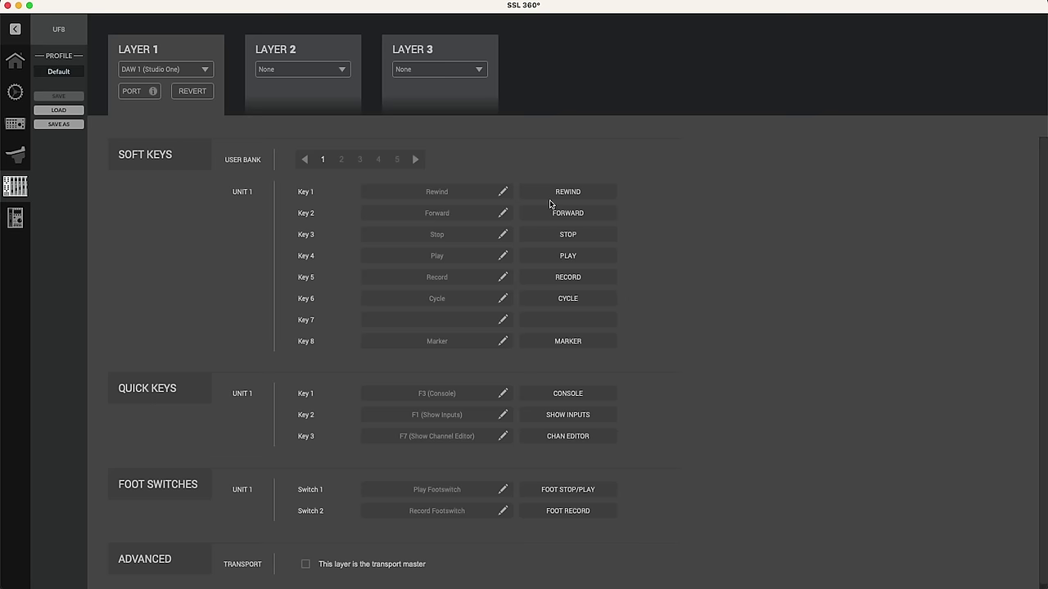
click(447, 193)
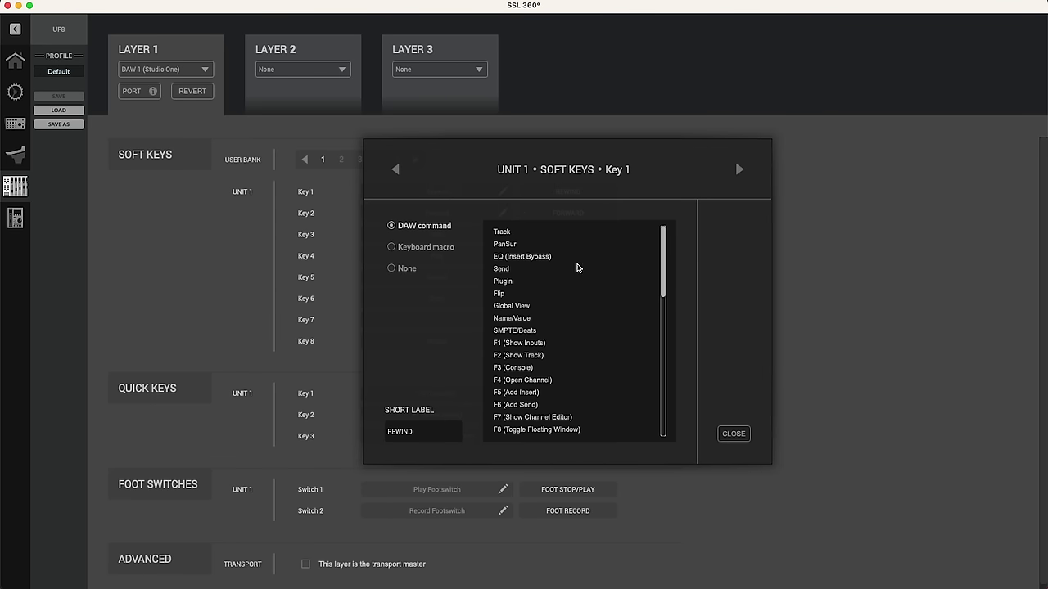
scroll(577, 268, down, 10)
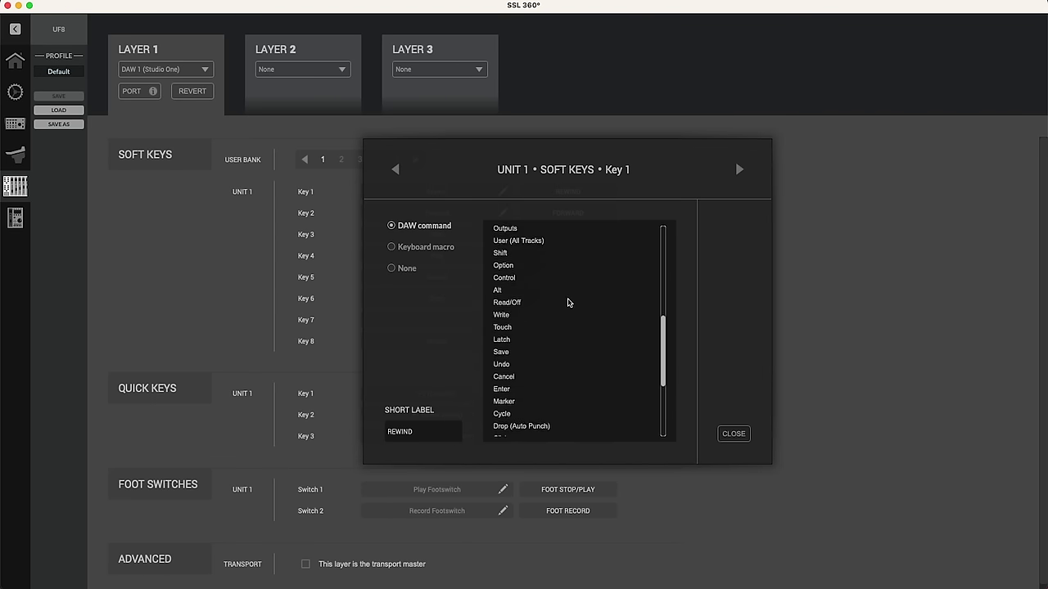
scroll(568, 303, down, 4)
scroll(565, 305, up, 15)
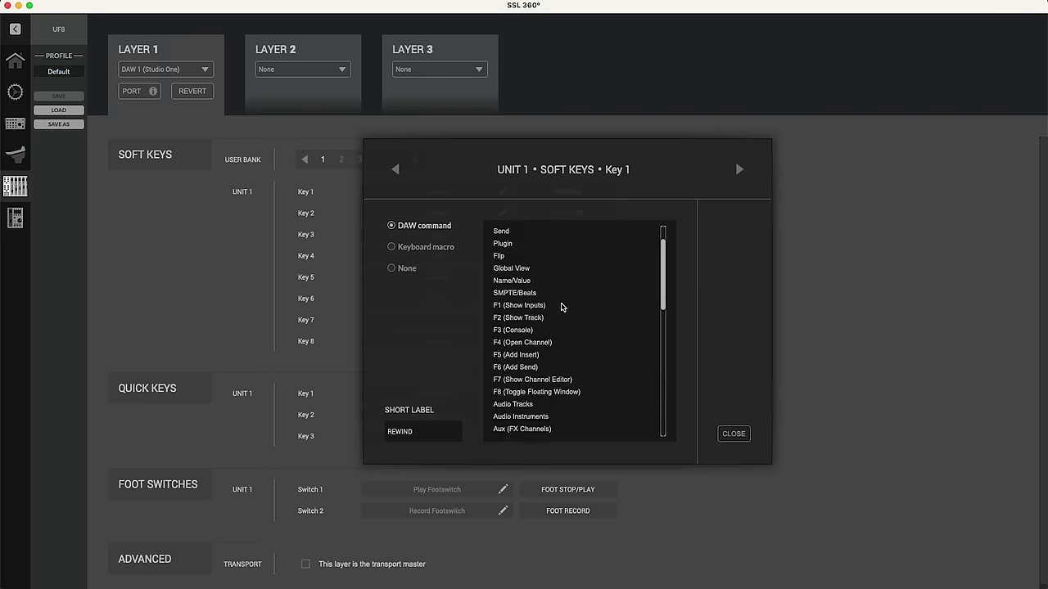
scroll(561, 307, up, 2)
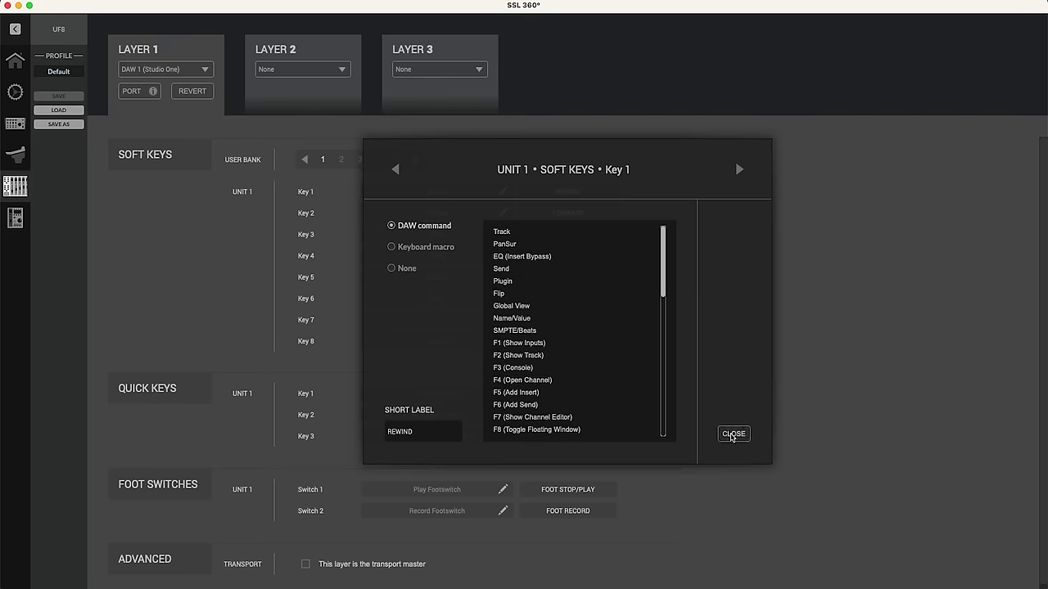
click(733, 435)
click(415, 161)
click(415, 161)
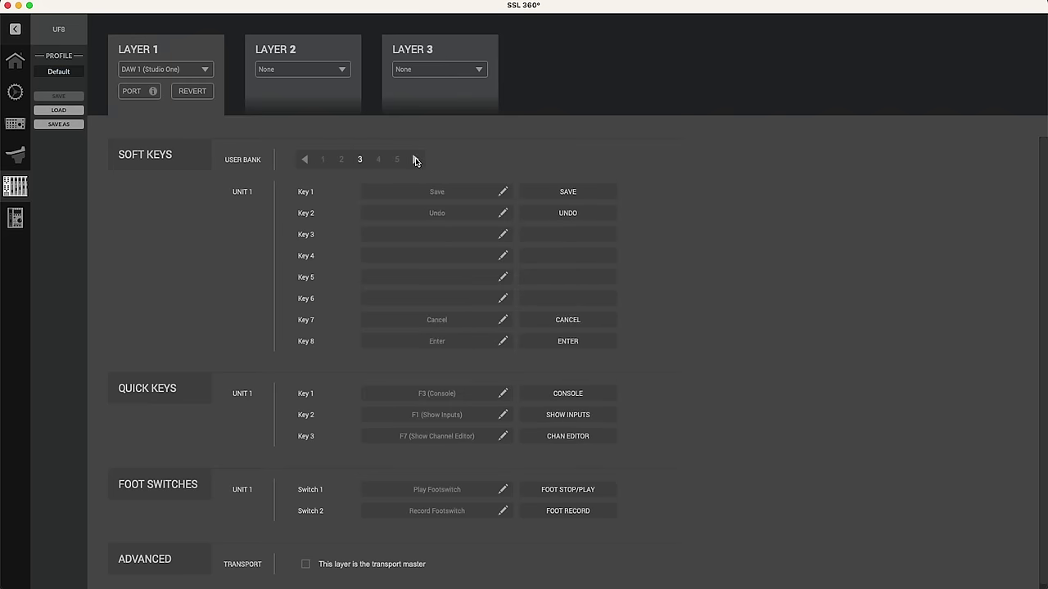
click(415, 160)
click(415, 160)
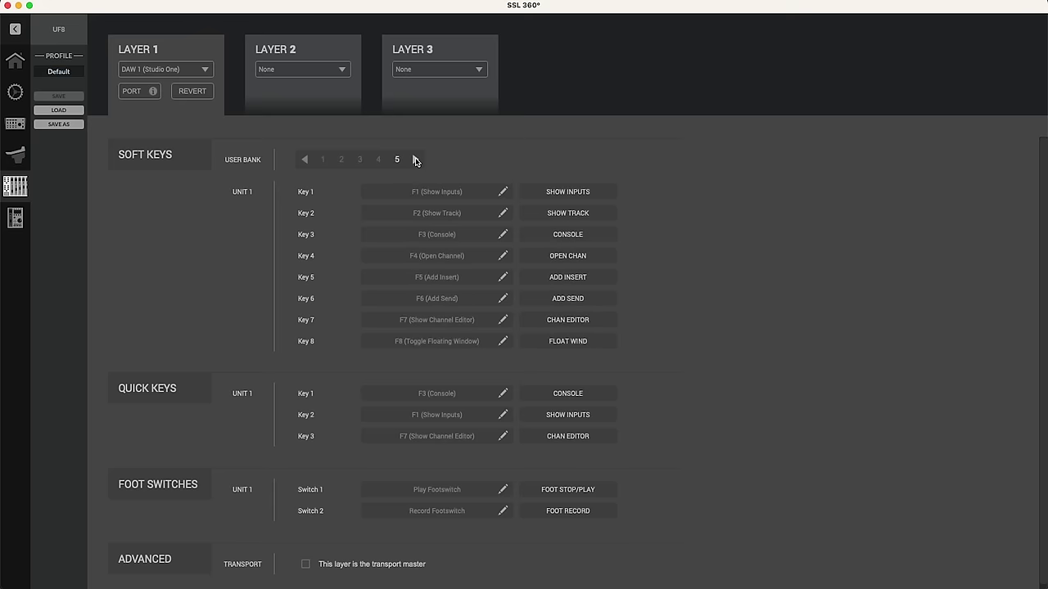
click(306, 160)
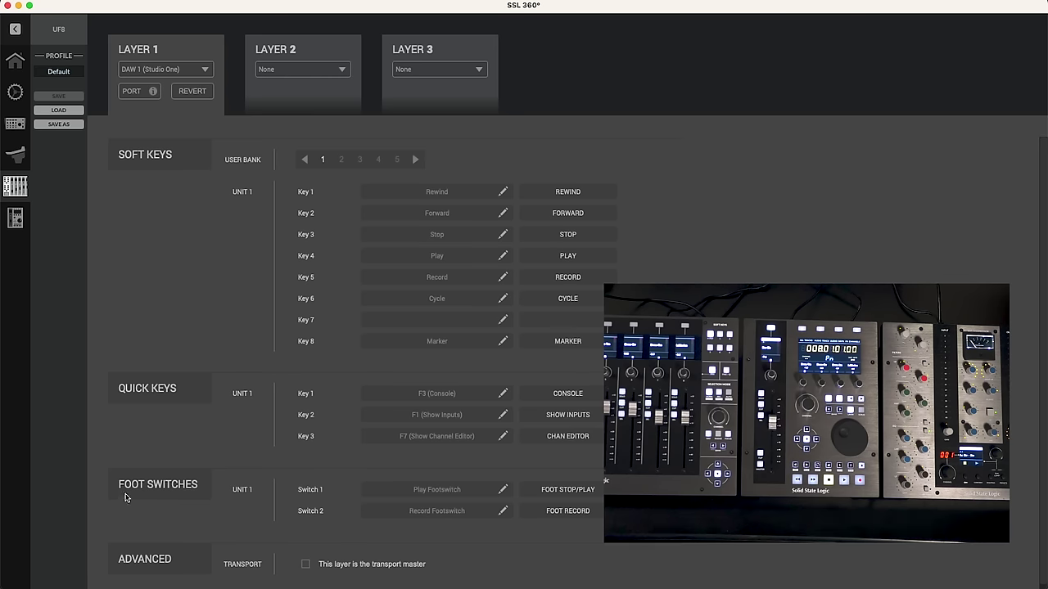
click(16, 218)
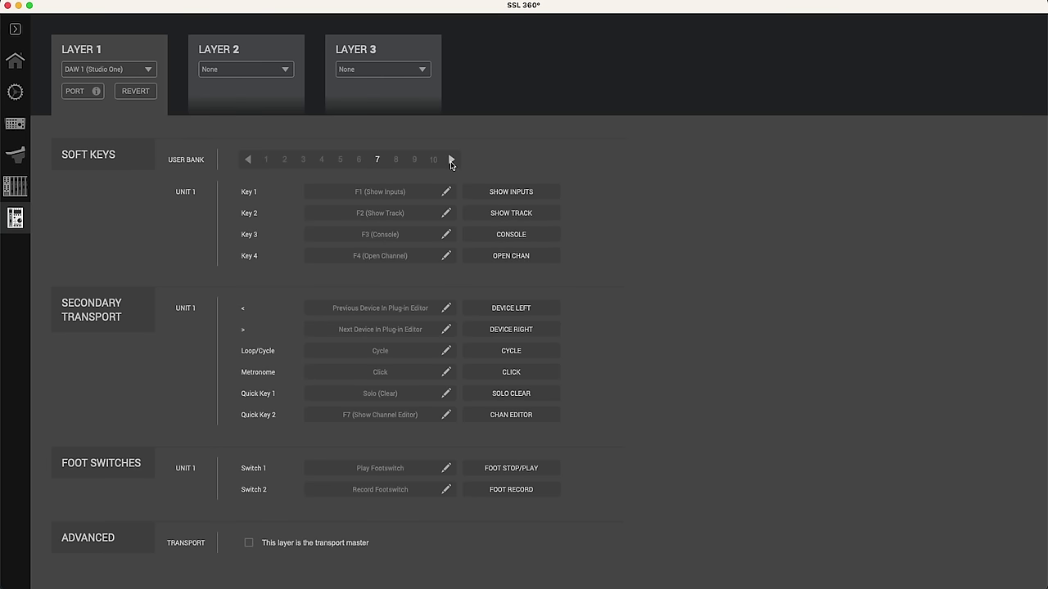
click(389, 191)
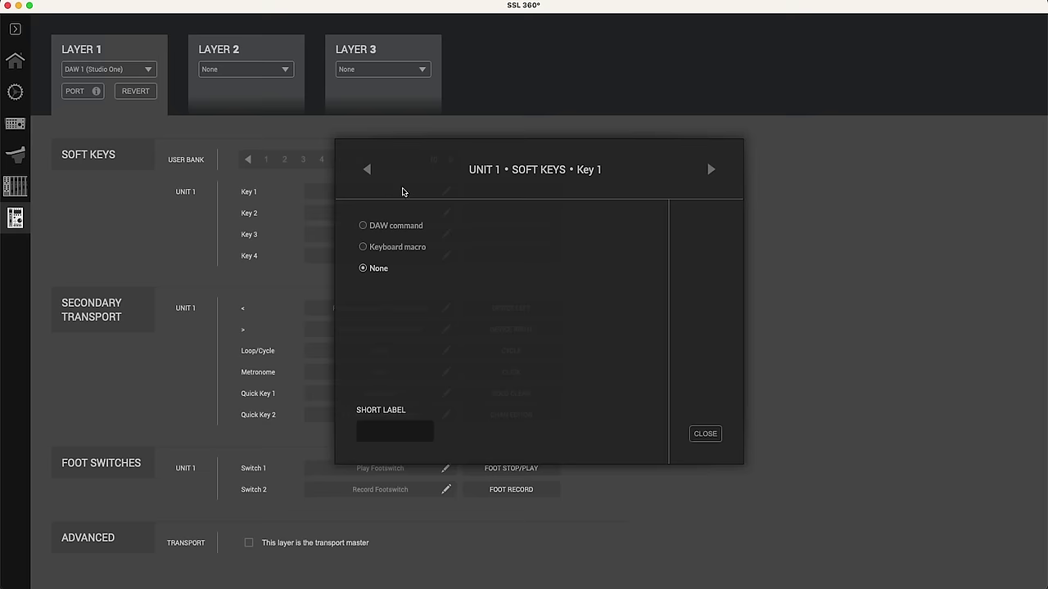
click(367, 169)
click(367, 169)
click(367, 170)
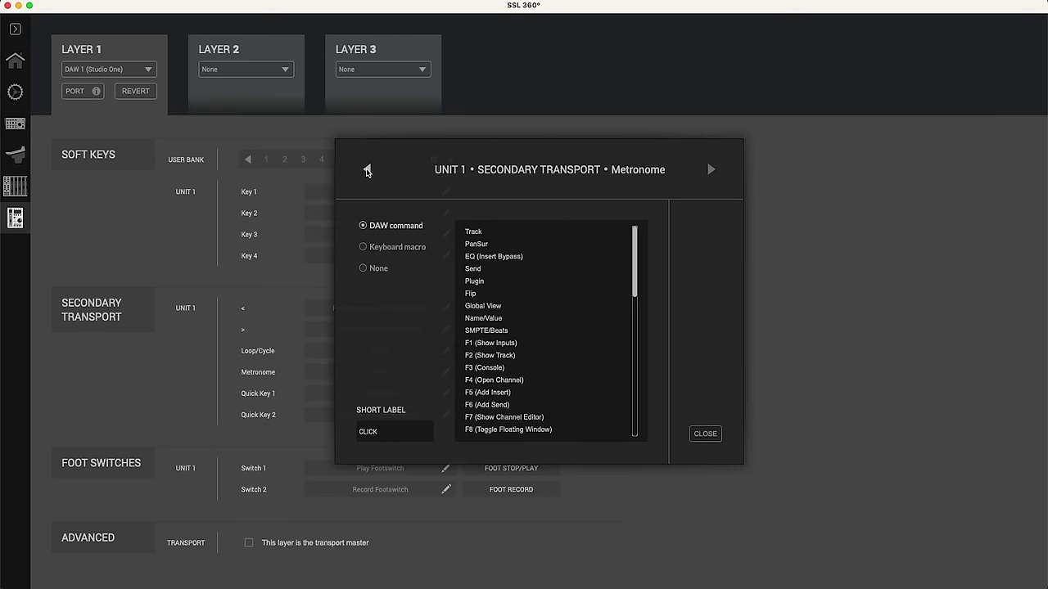
click(367, 170)
key(Escape)
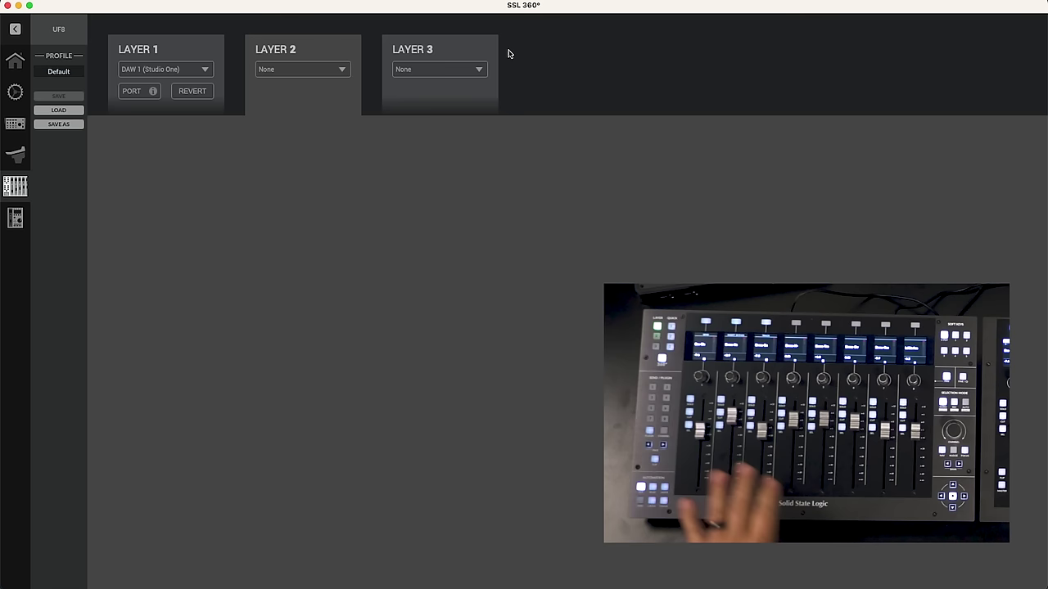
Set UF8 Layer 2 to Plug-in Mixer.
click(182, 62)
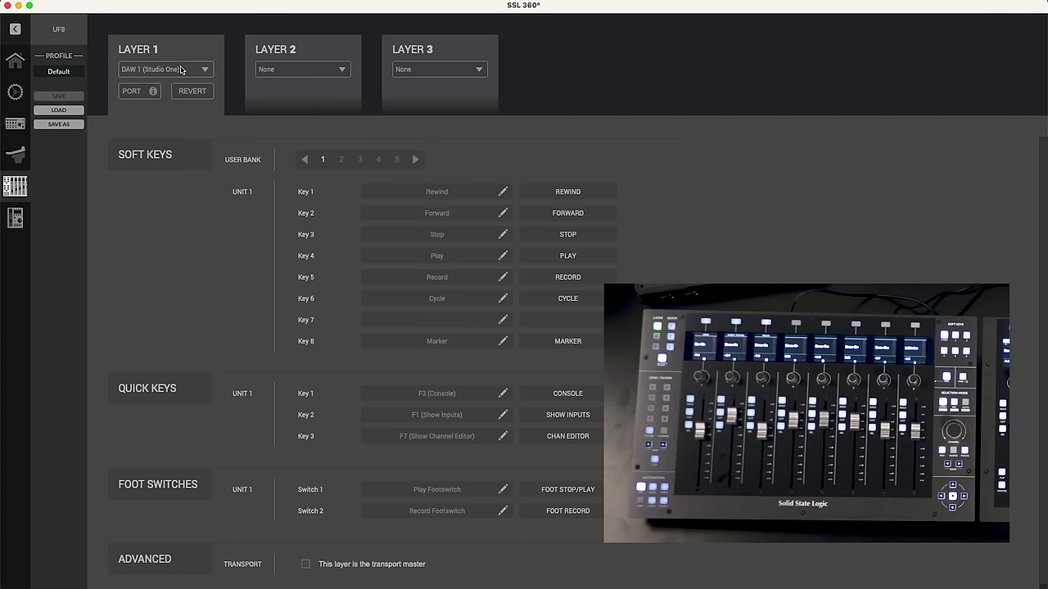
click(308, 73)
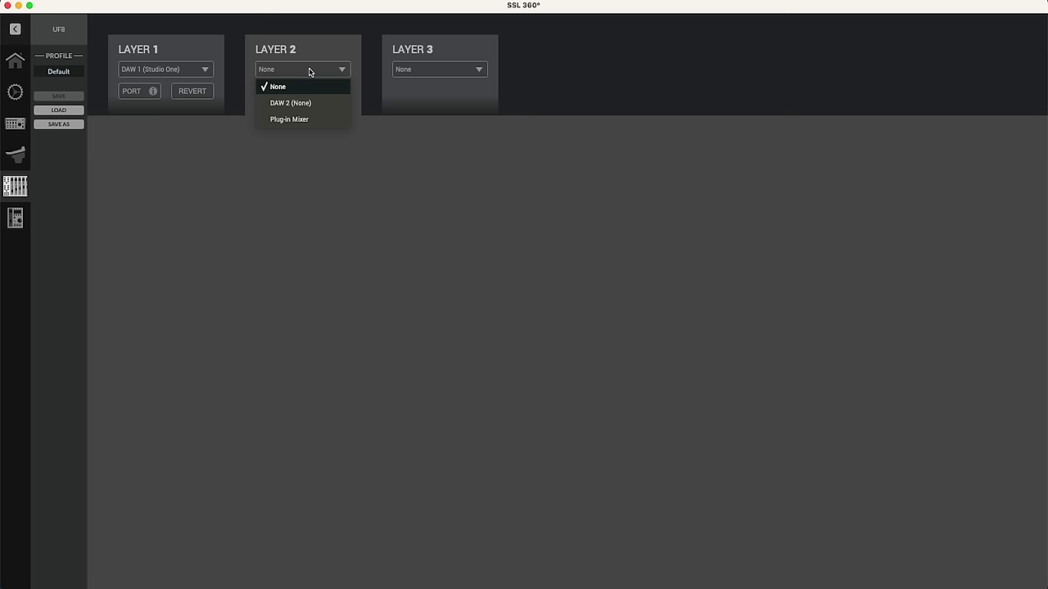
click(296, 120)
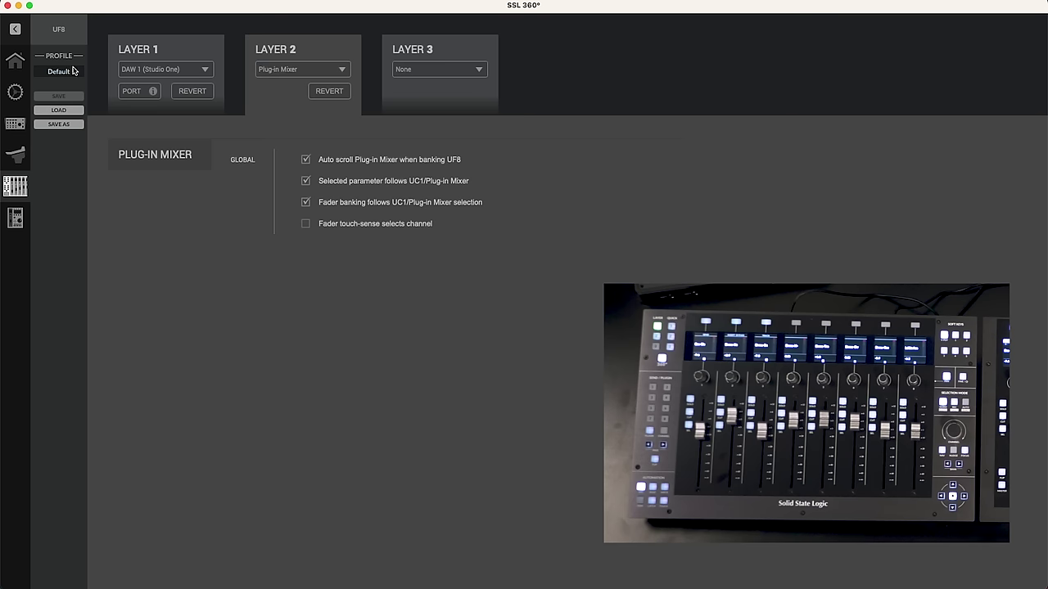